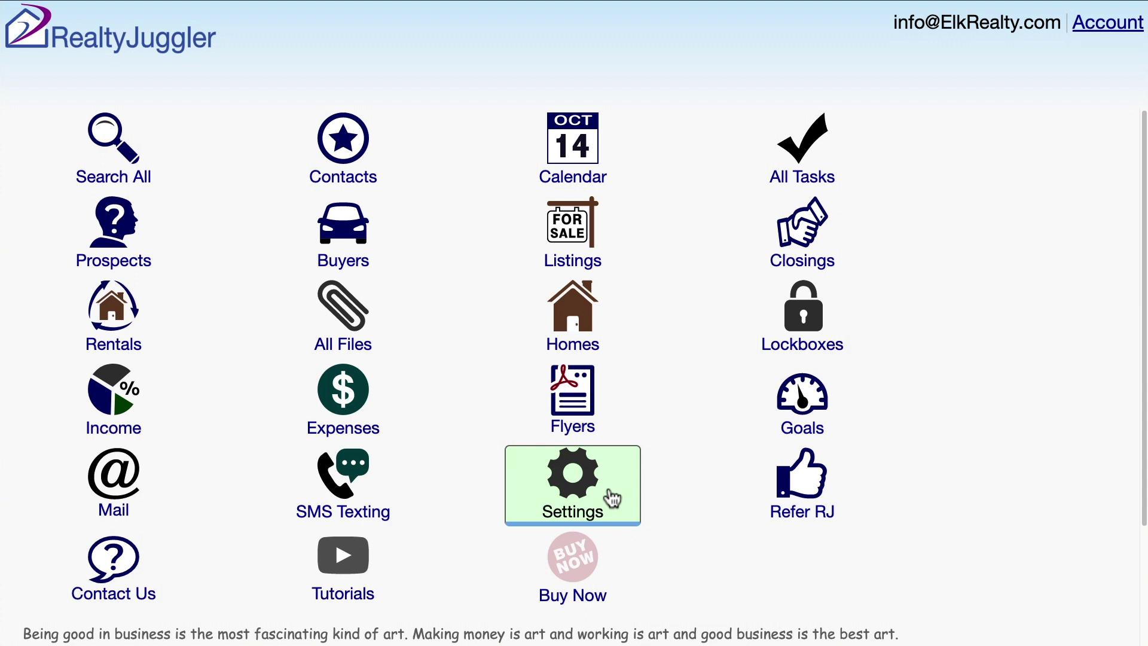
Step: Open the Valet Import help-request page from Settings
left_click(612, 498)
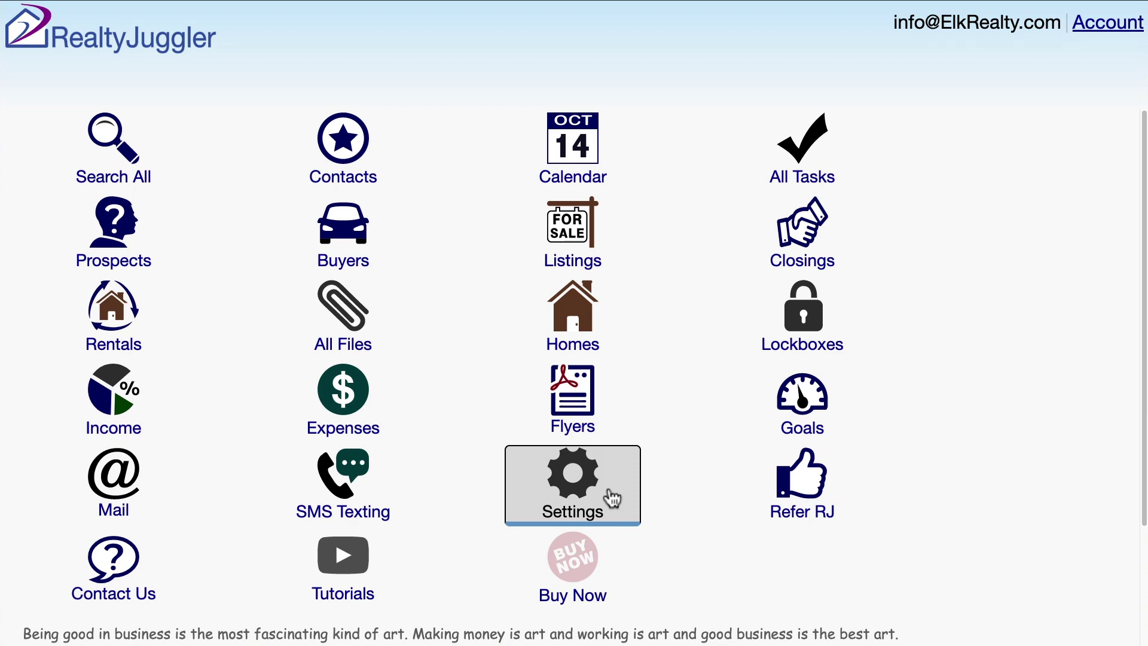
left_click(364, 303)
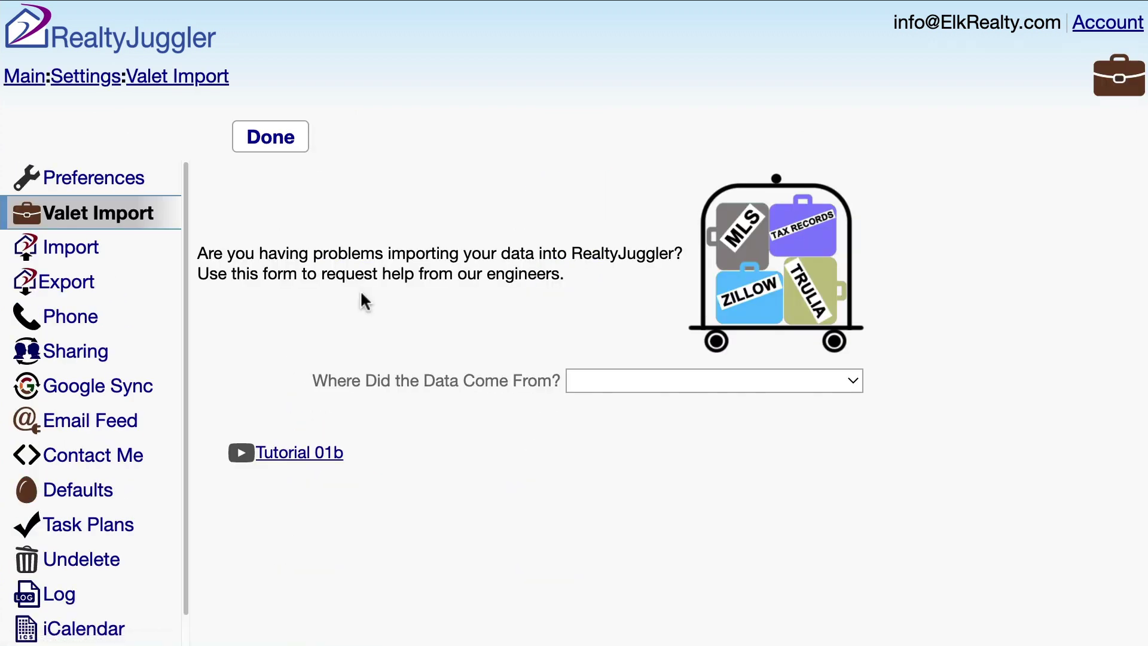
Step: Set 'Where Did the Data Come From?' to Other and describe the source as 'Florida MLS'
left_click(844, 384)
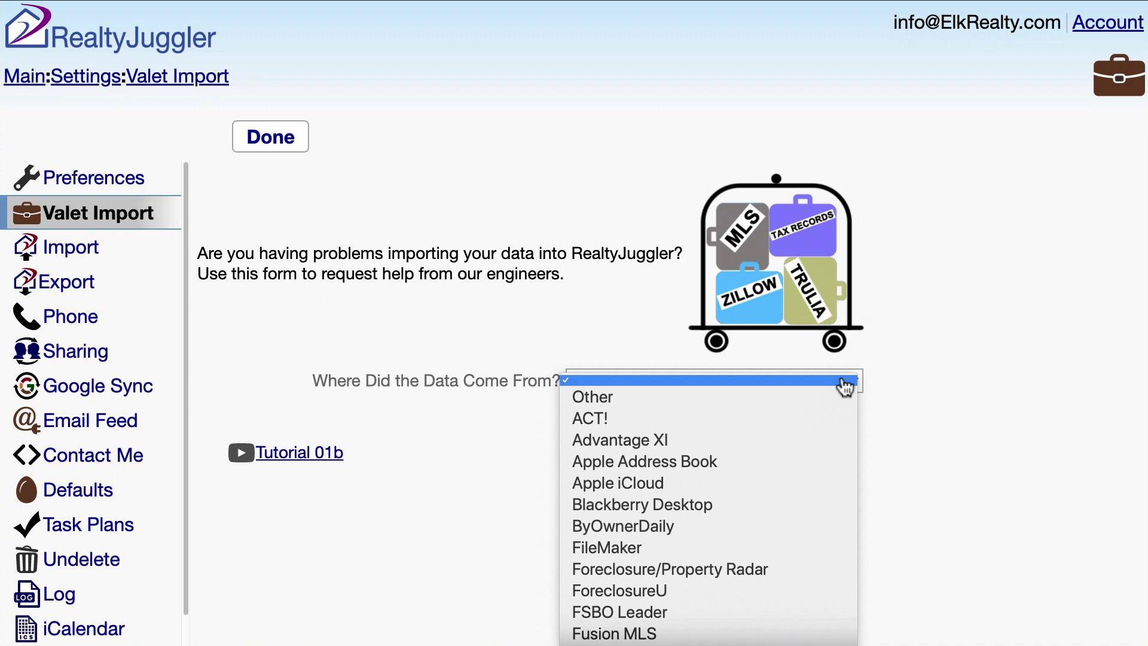
left_click(843, 397)
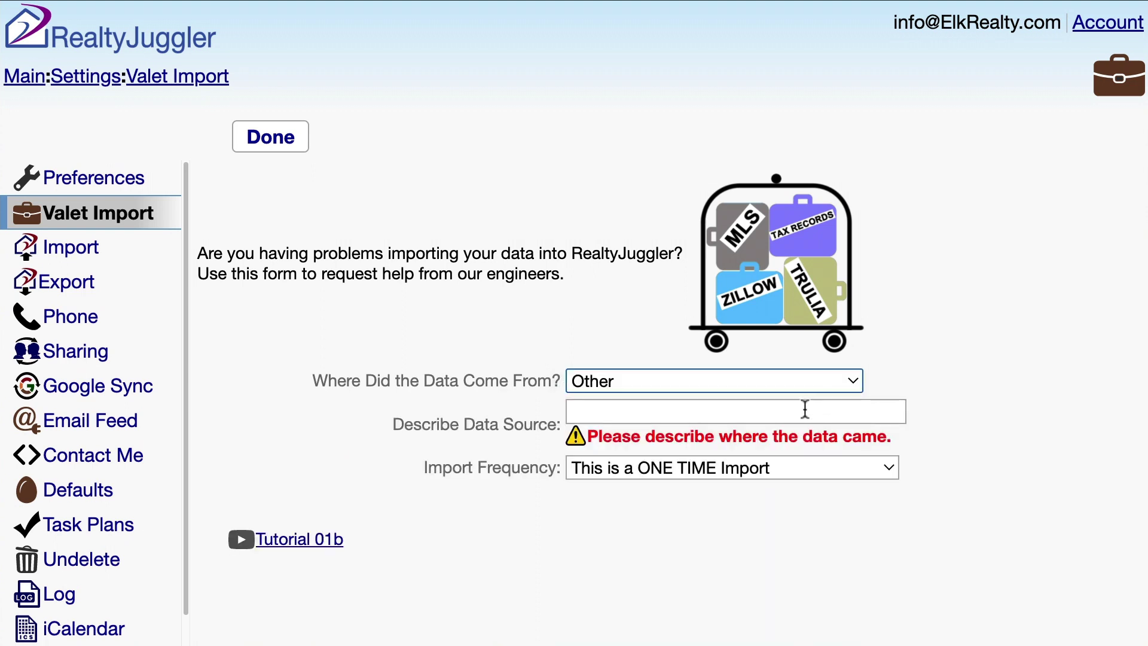
left_click(804, 409)
type("Florida MLS")
left_click(806, 423)
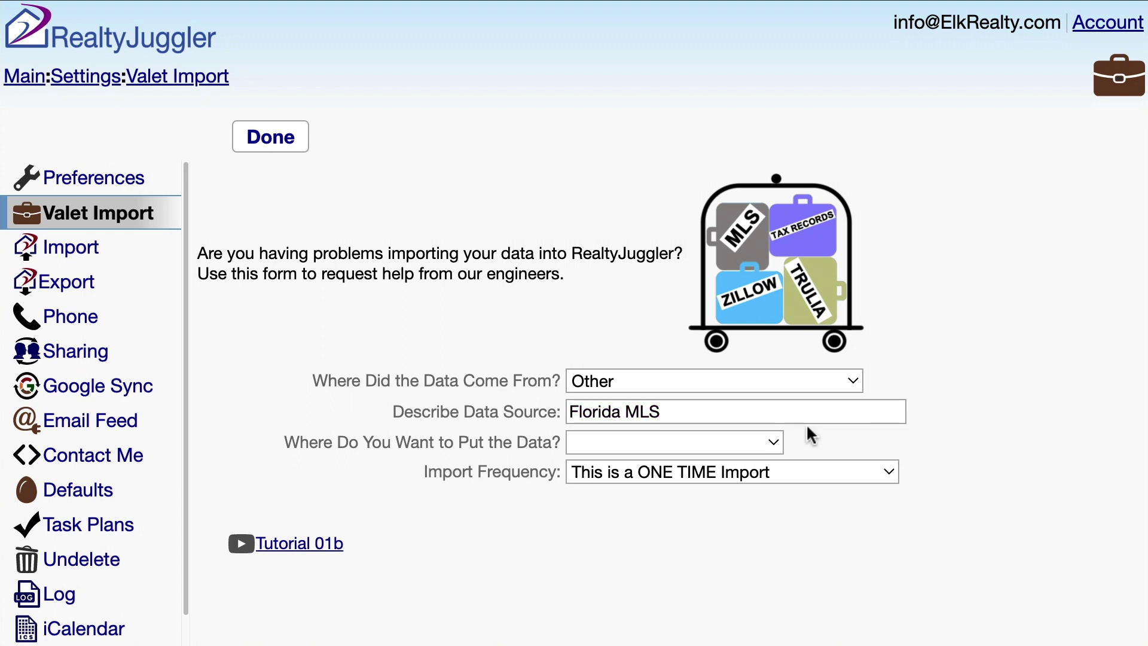
left_click(773, 443)
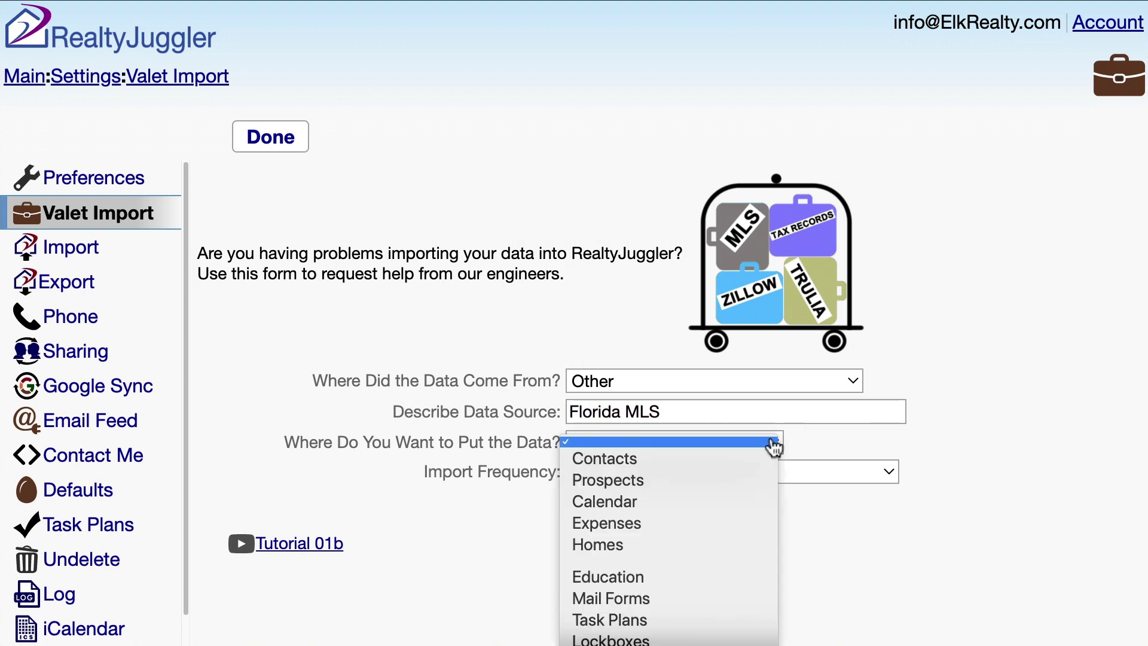
Step: Choose Prospects as the destination and Replace Existing Records for duplicates
left_click(753, 481)
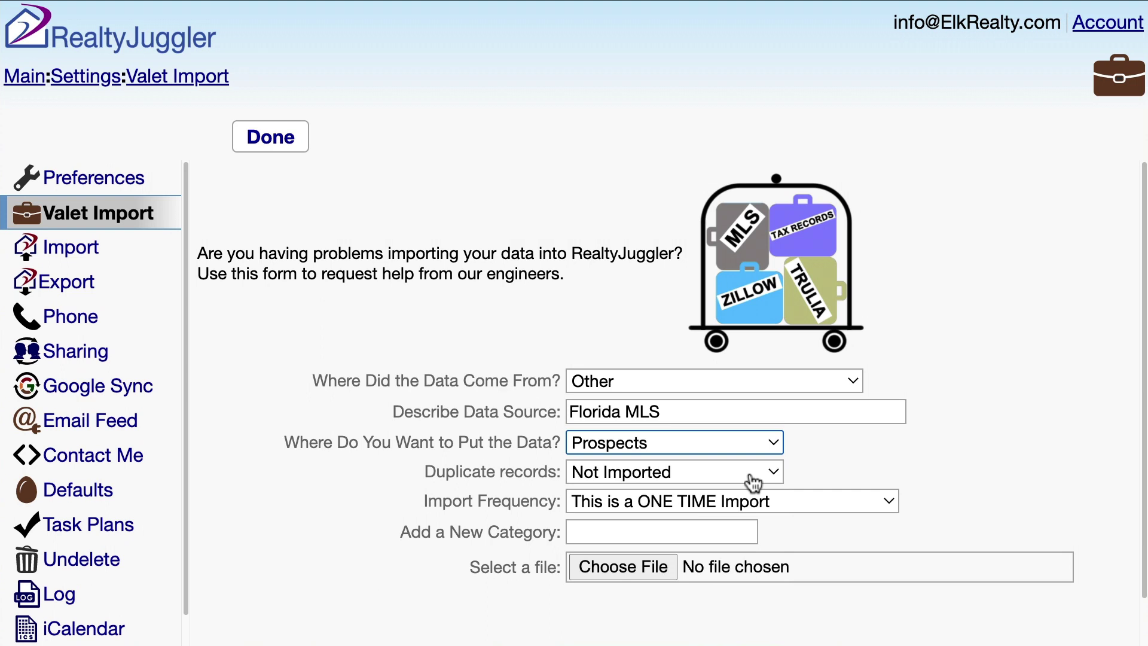
left_click(753, 482)
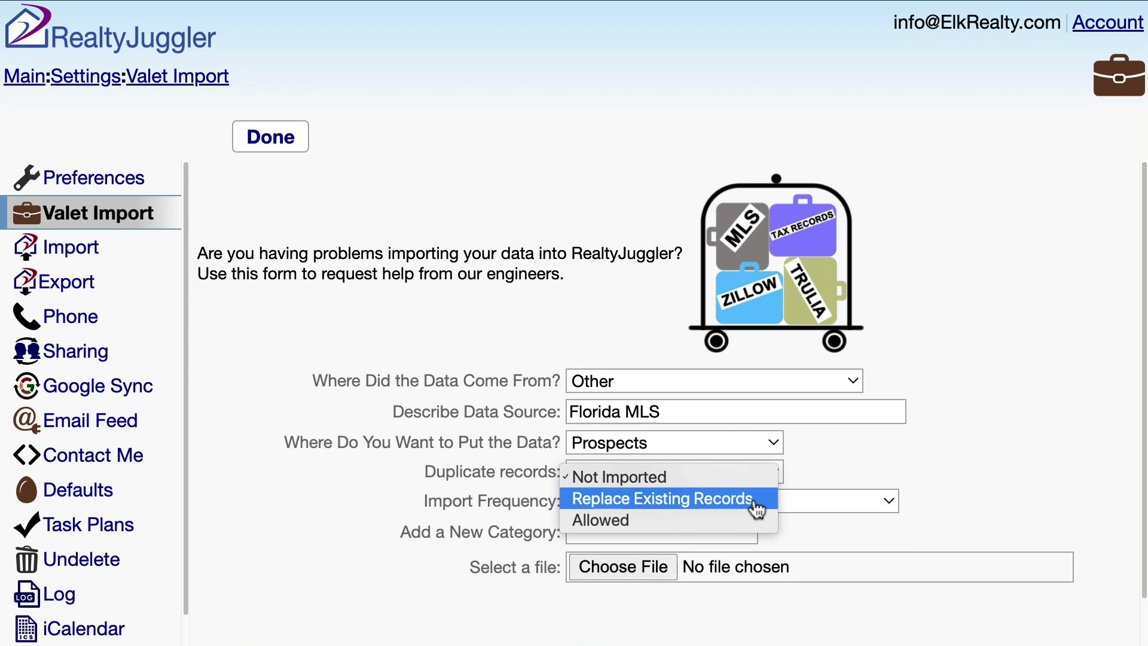
left_click(756, 508)
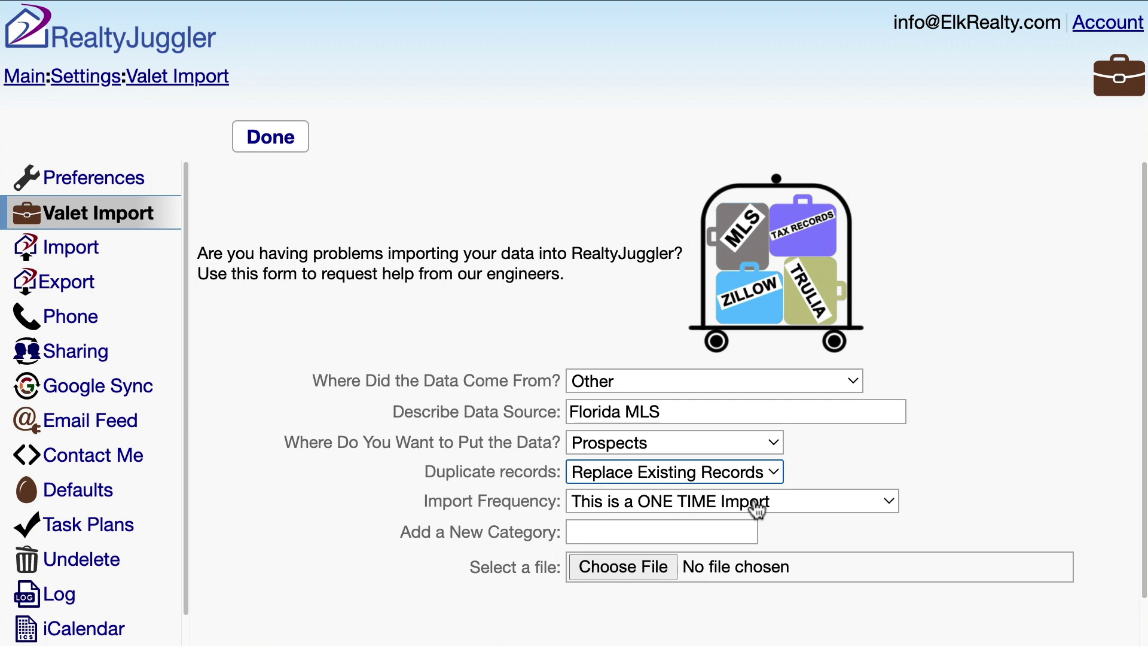
left_click(879, 506)
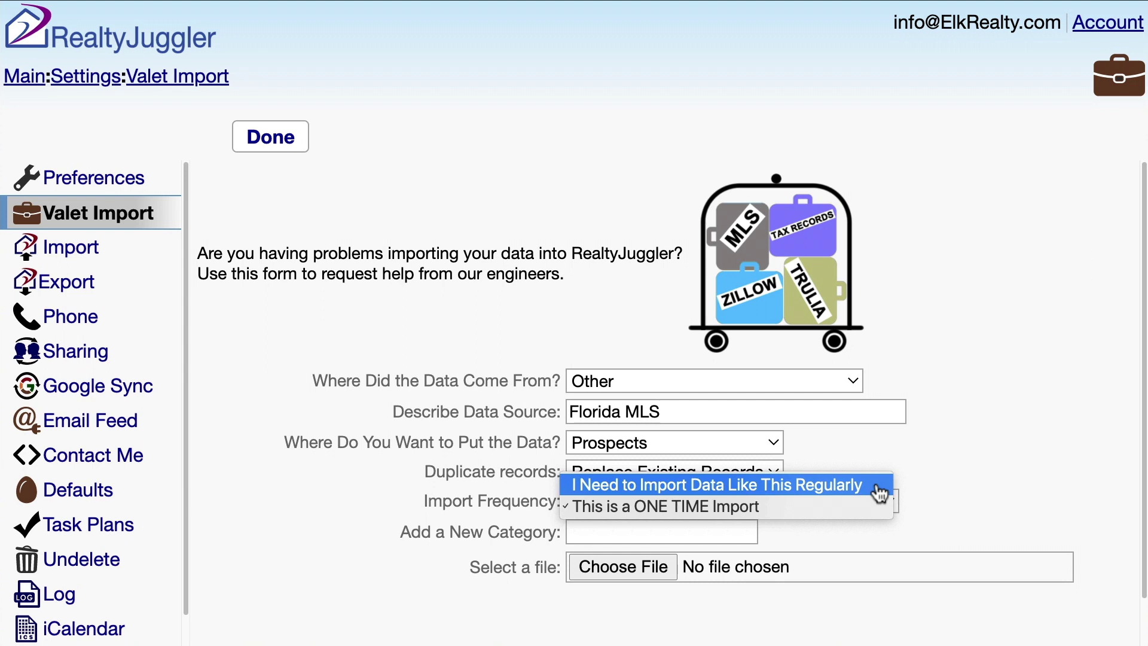
Step: Set Import Frequency to 'I Need to Import Data Like This Regularly' and add new category 'MLS'
left_click(879, 485)
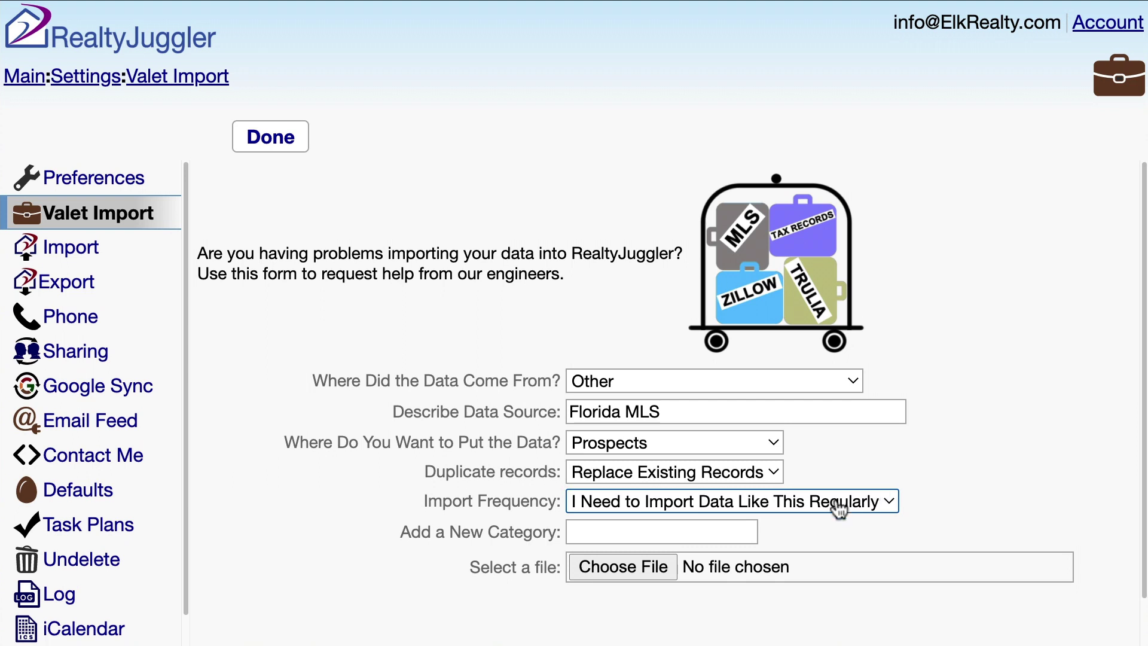
left_click(730, 528)
type("MLS")
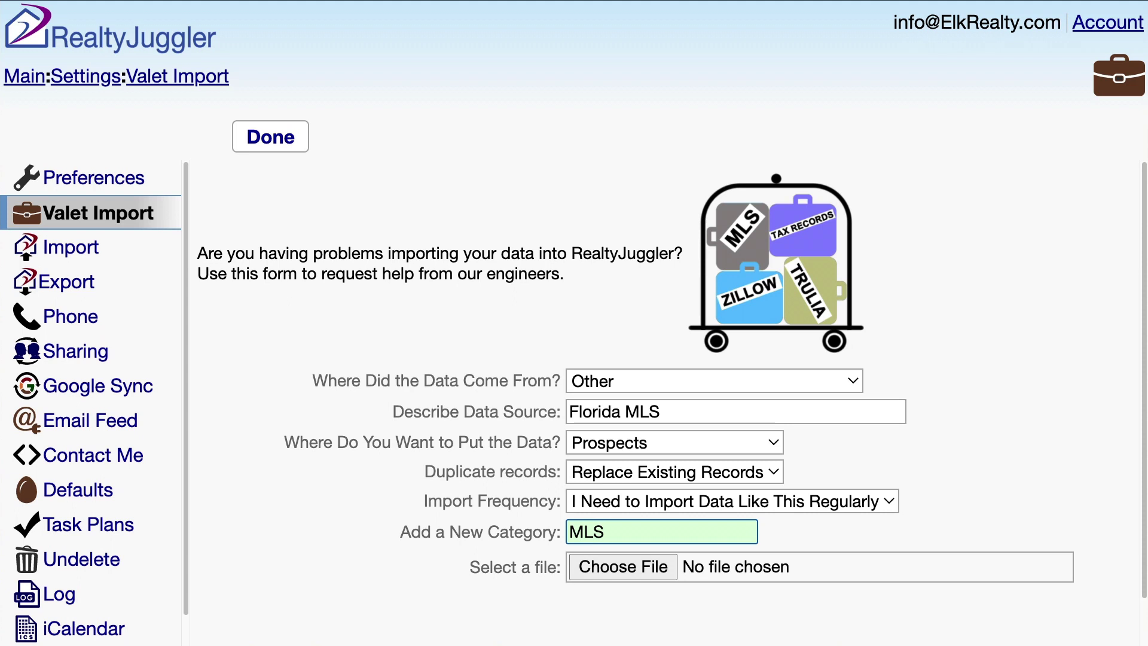
left_click(761, 543)
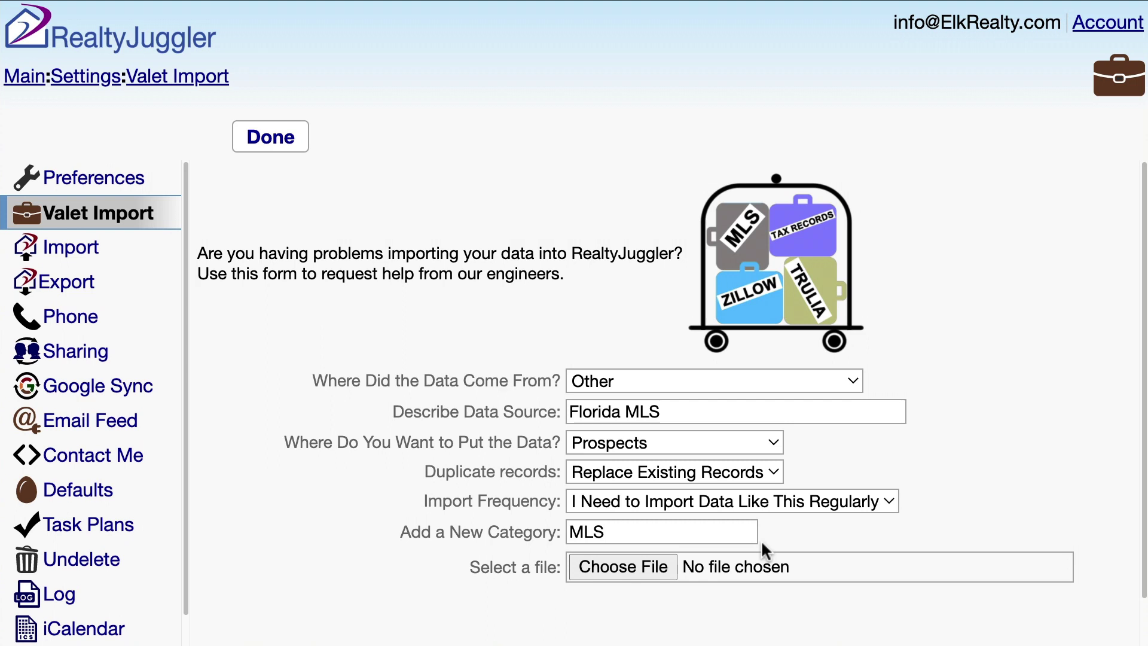
Step: Attach MyData.csv to the Valet Import request
left_click(661, 571)
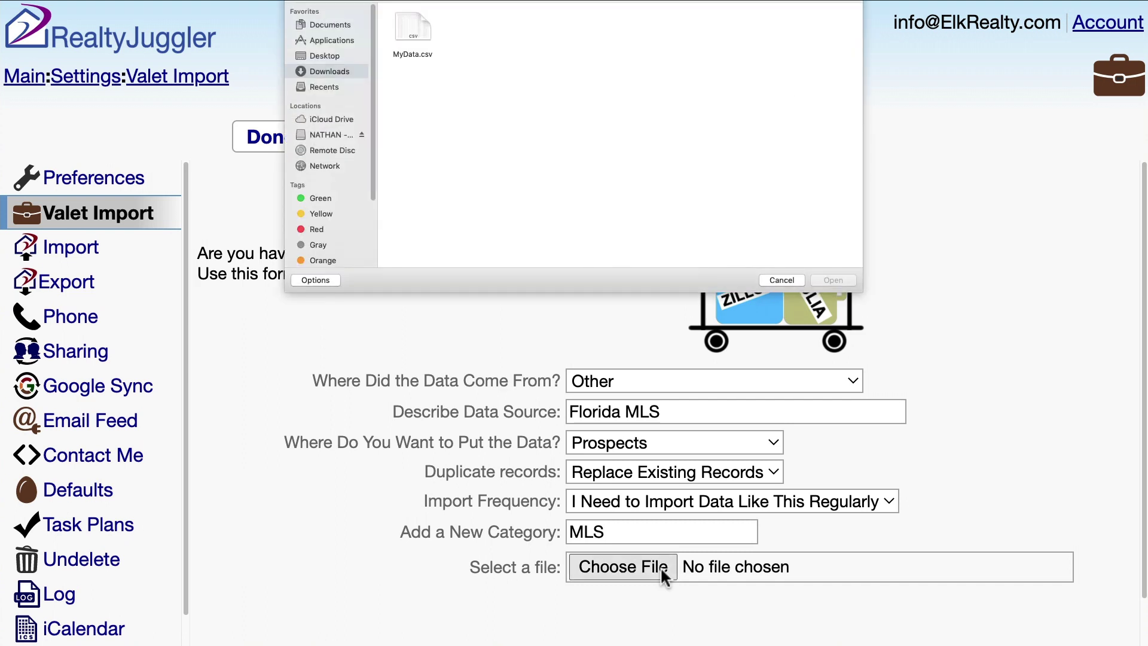
left_click(413, 29)
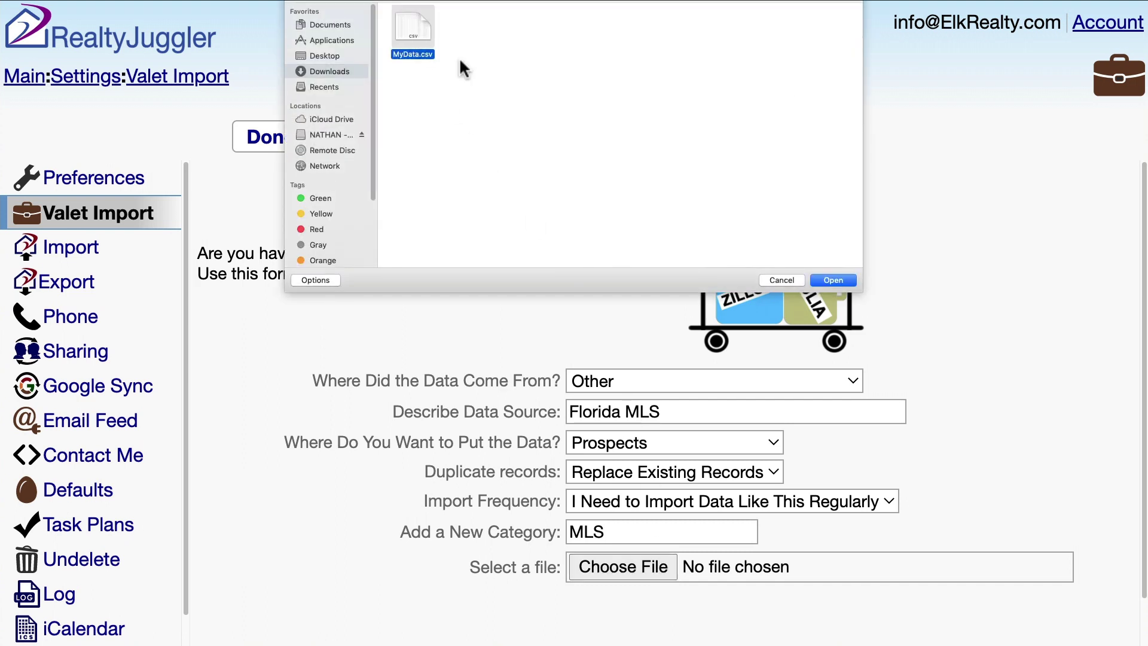
left_click(832, 280)
scroll(1142, 326, "down", 2)
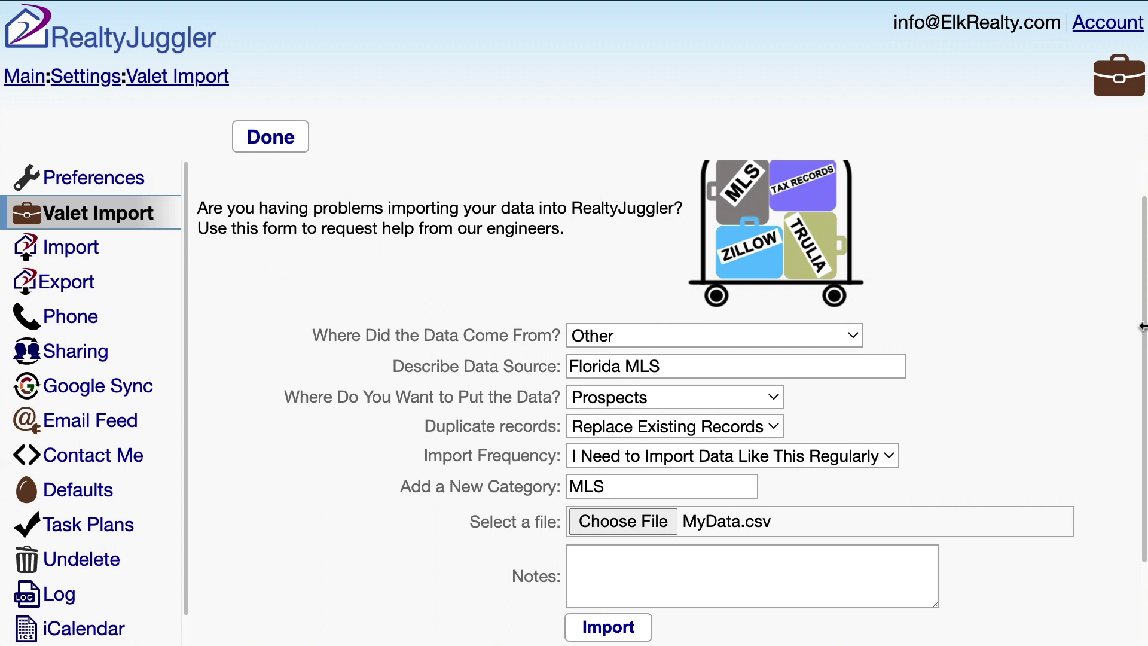
left_click(707, 559)
Step: Add a note that phone numbers never loaded, asking to replace the data, and submit the request
type("I tried i")
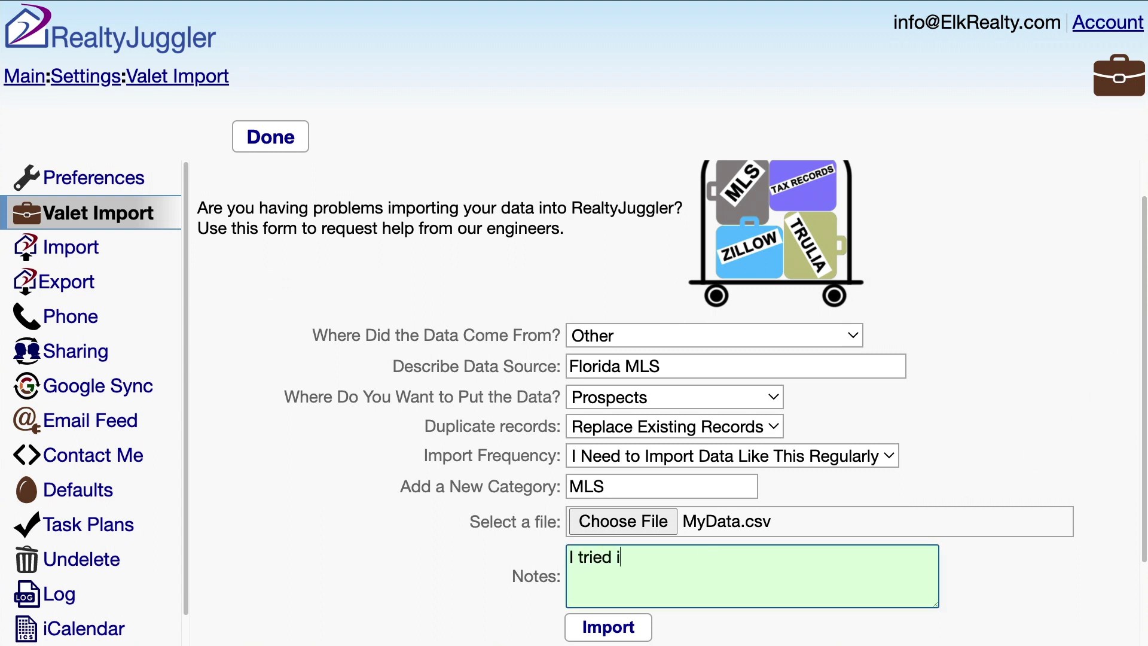
type("mporting on my own, and the phone nu")
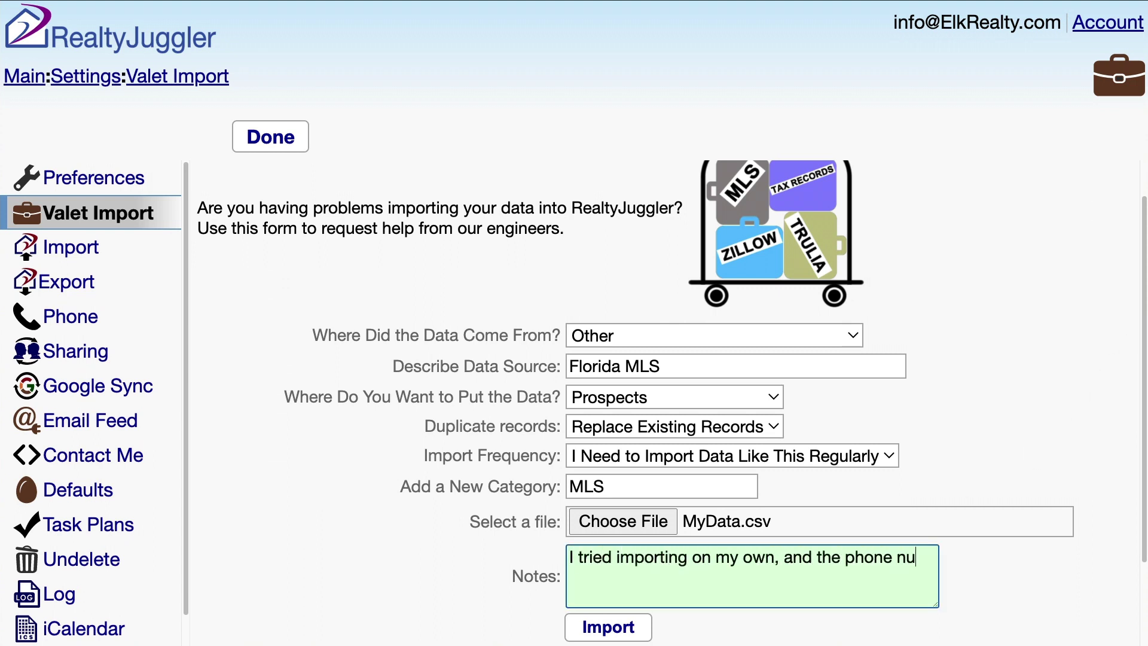
type("mbers never loaded. Can you replace the bad data with this new data?")
left_click(716, 630)
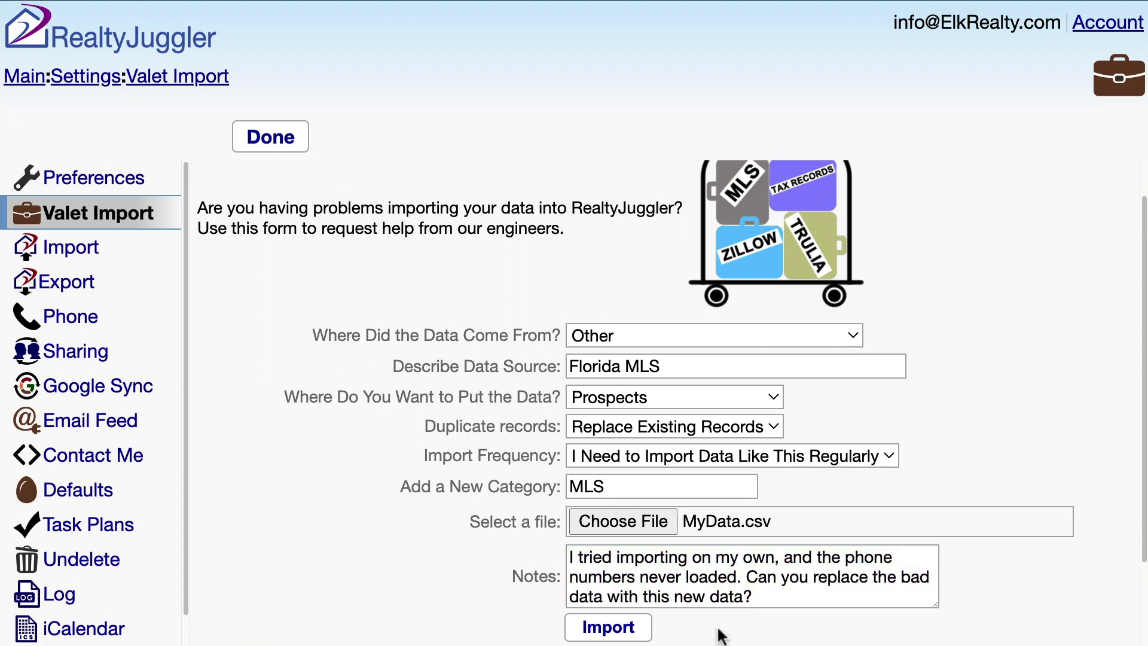
left_click(646, 633)
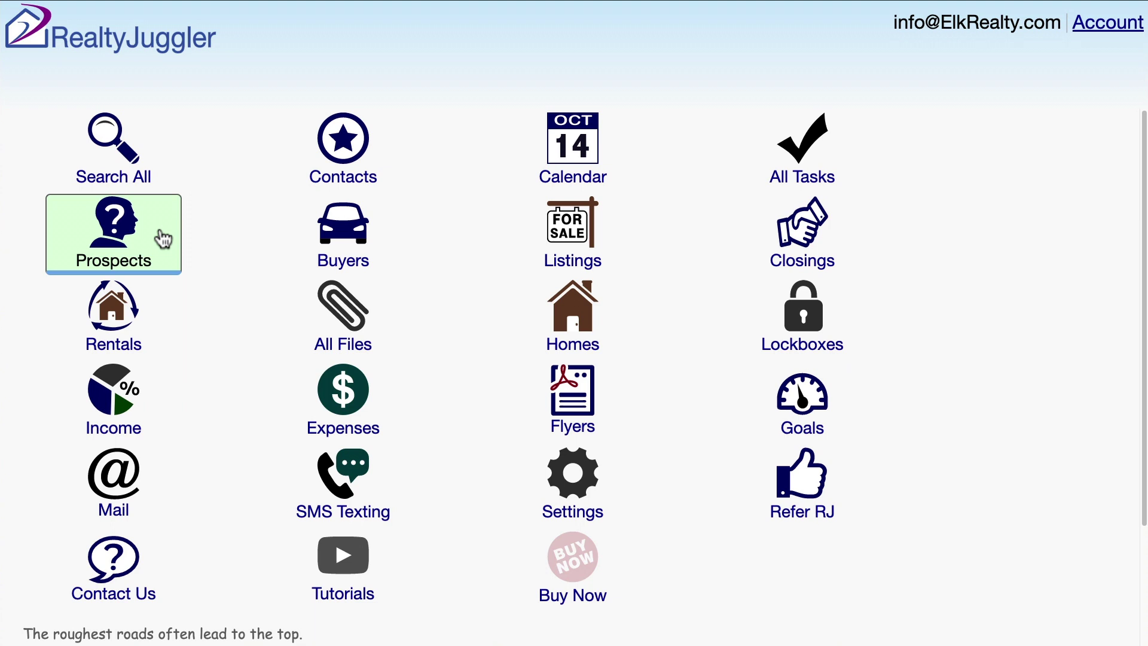
left_click(164, 239)
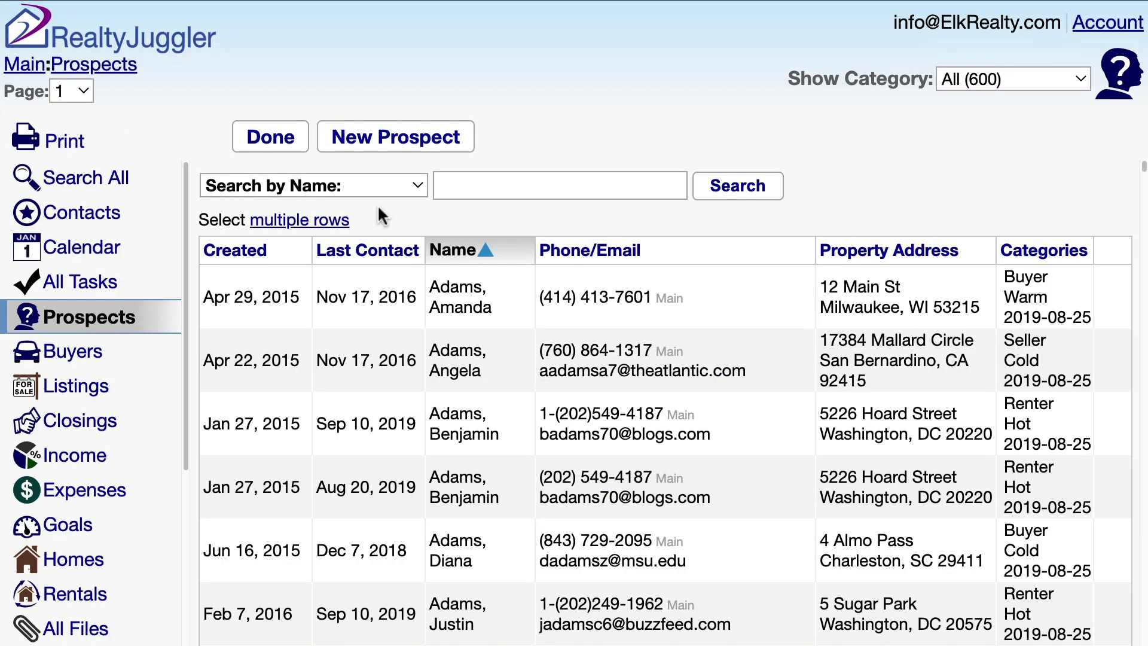
left_click(1076, 78)
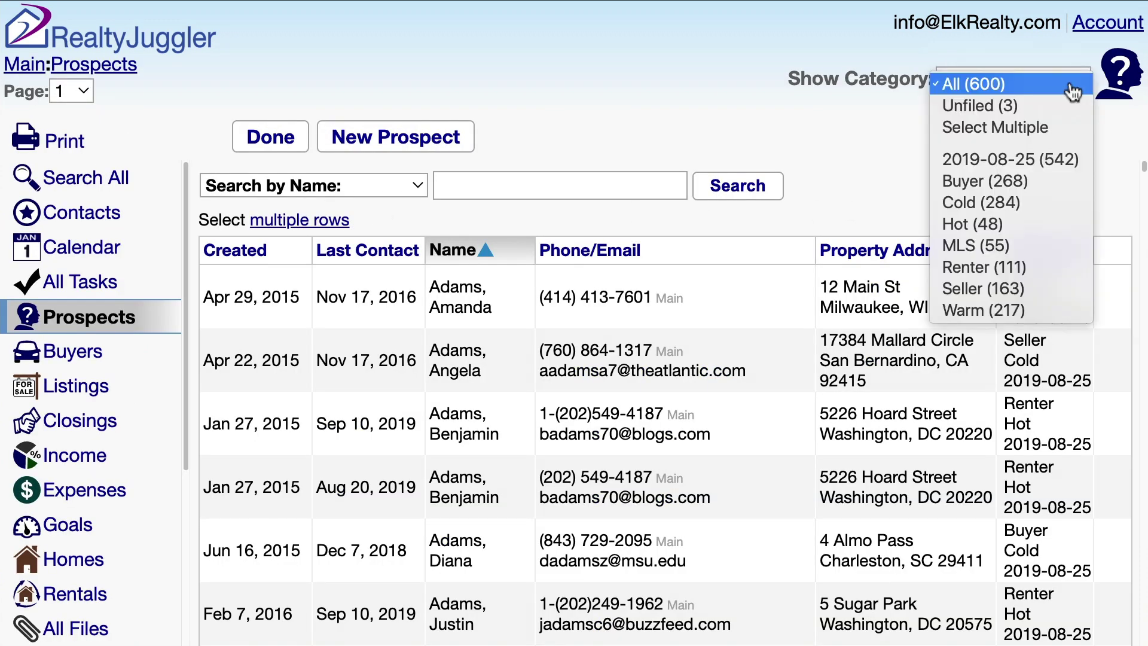
left_click(1076, 250)
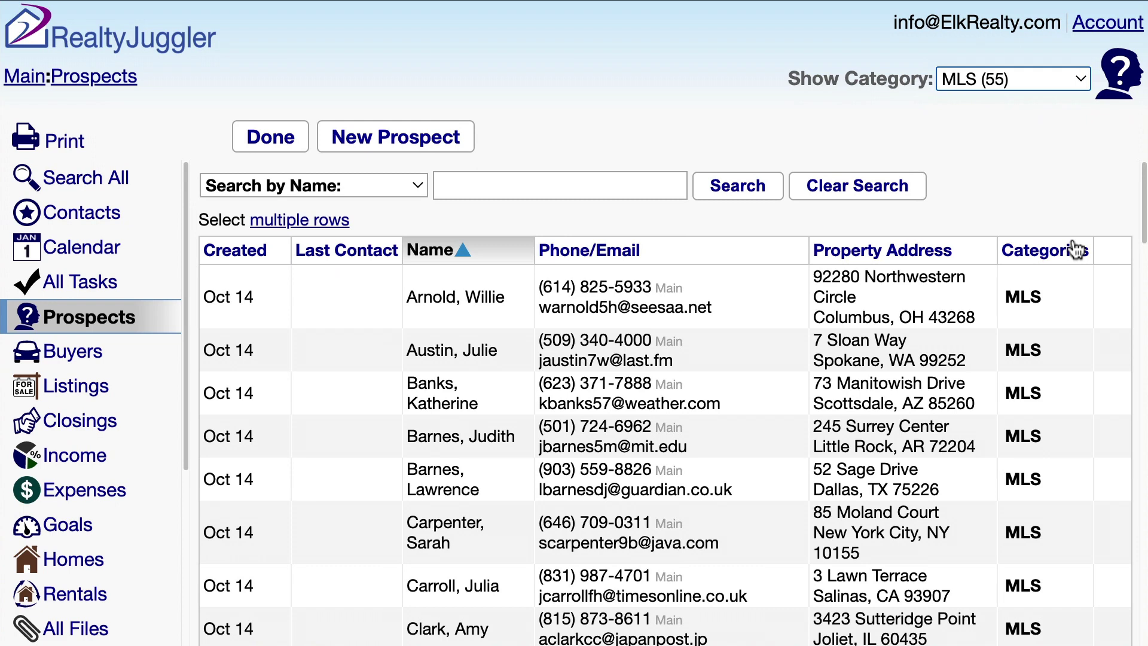
left_click(774, 302)
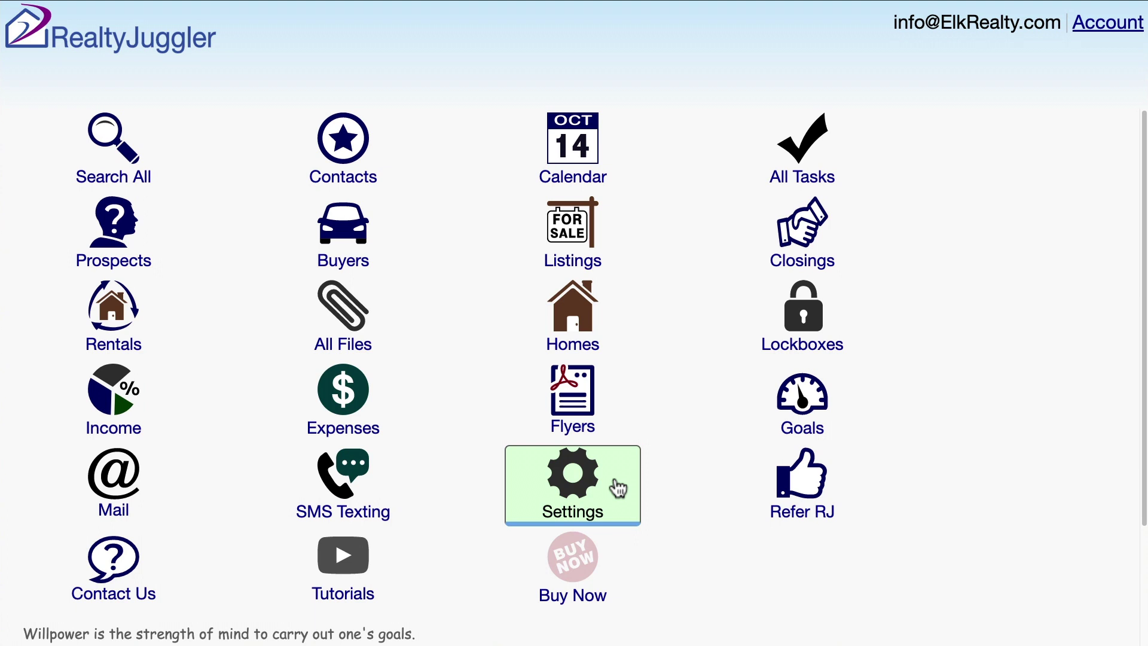
Step: On the Settings Import page, set Import to Prospects and Format to Florida MLS
left_click(616, 482)
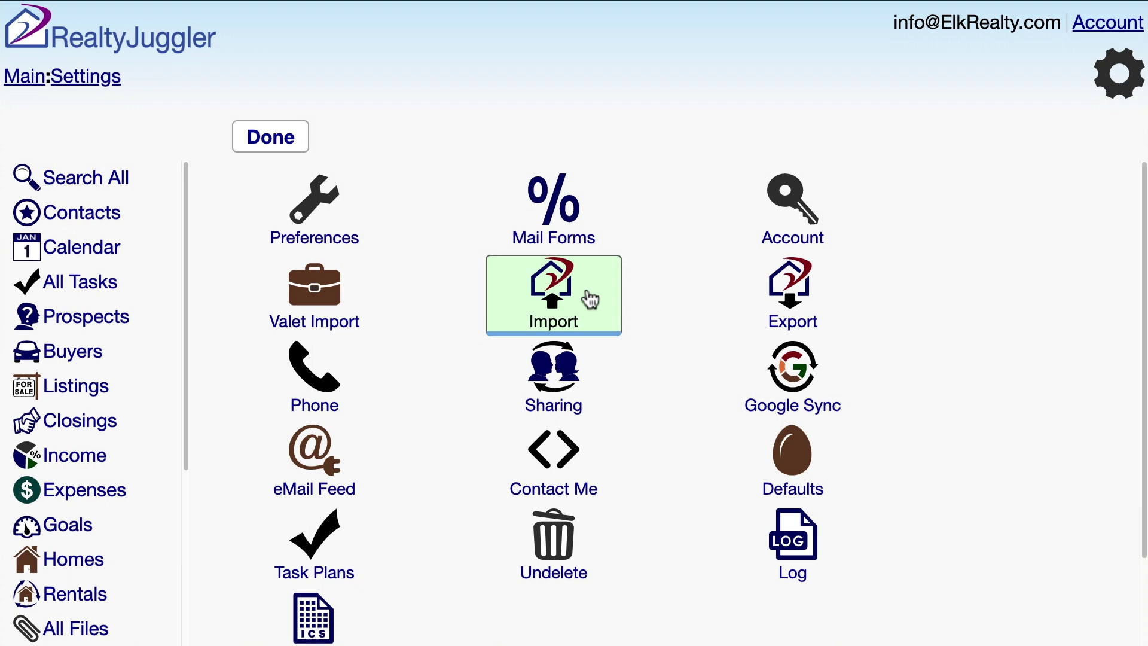
left_click(590, 299)
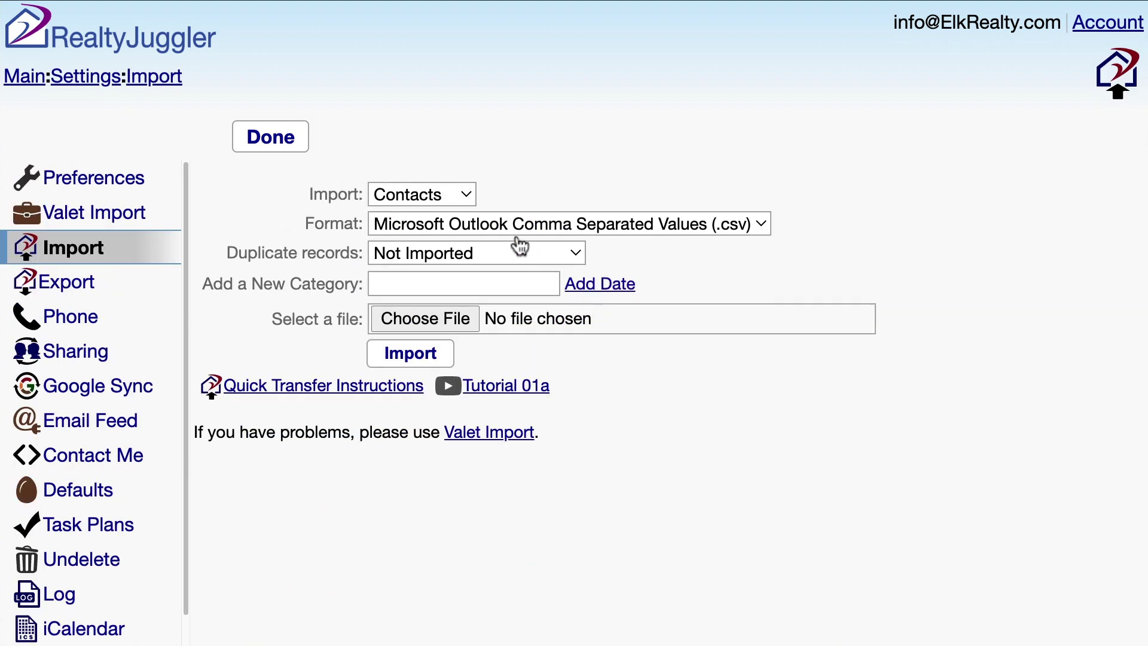
left_click(471, 205)
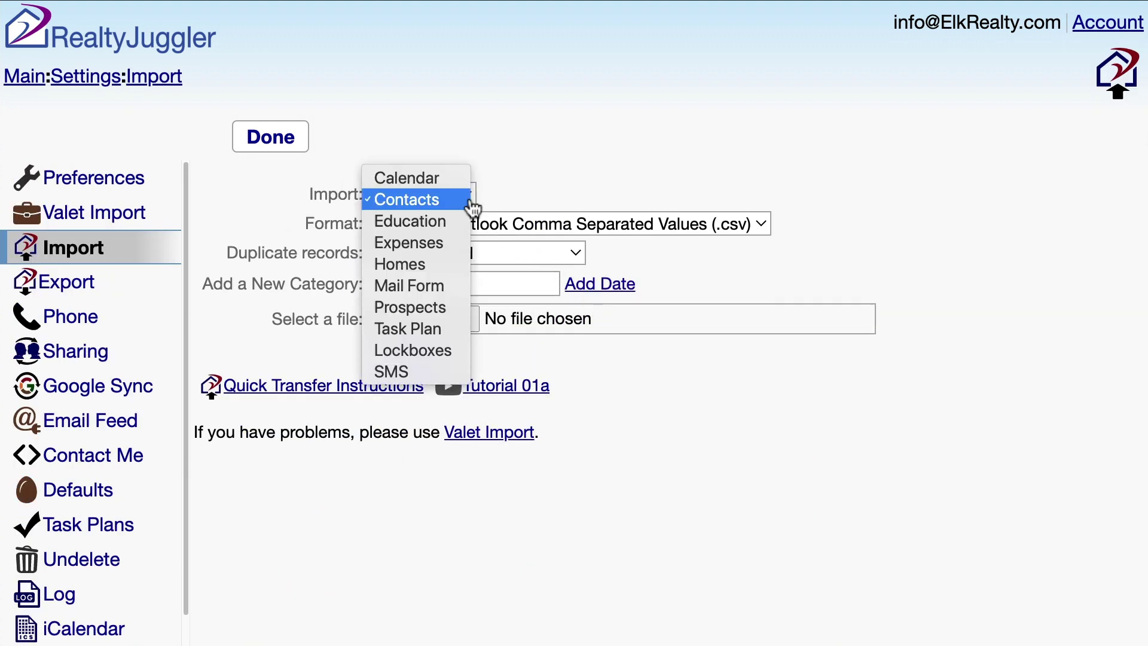
left_click(461, 307)
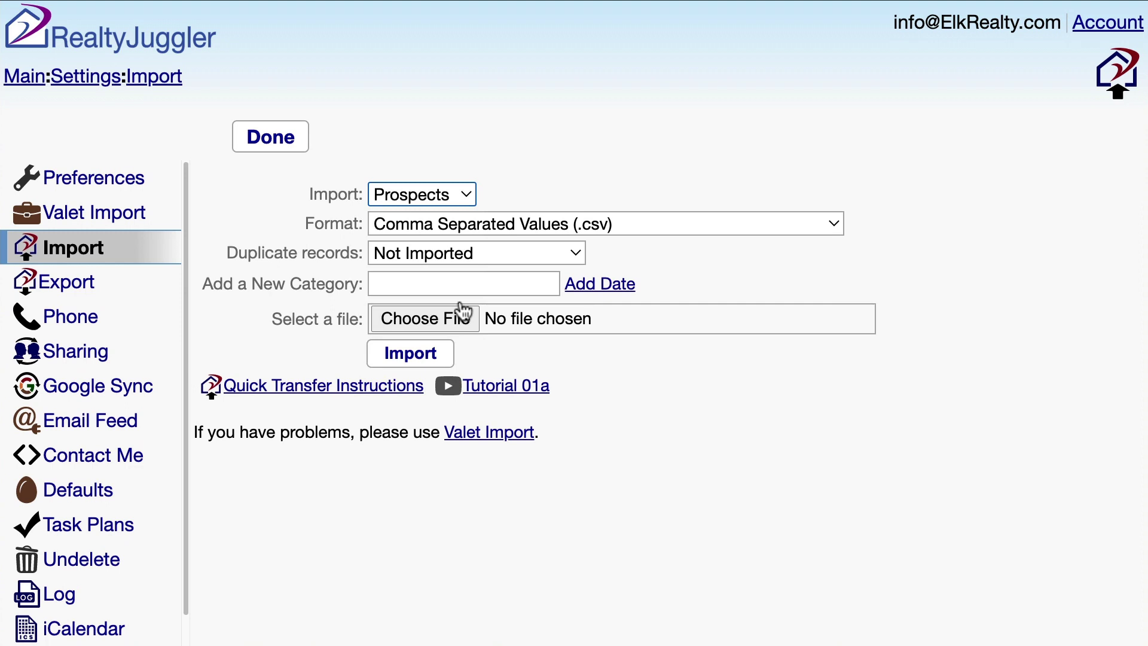
left_click(676, 227)
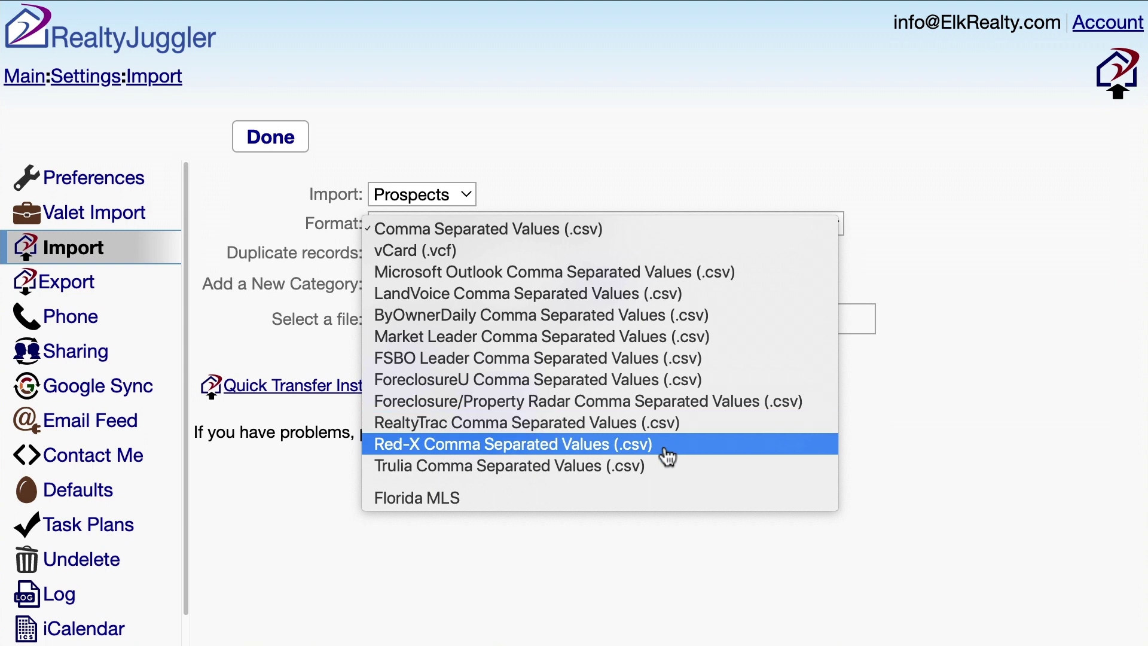
left_click(661, 507)
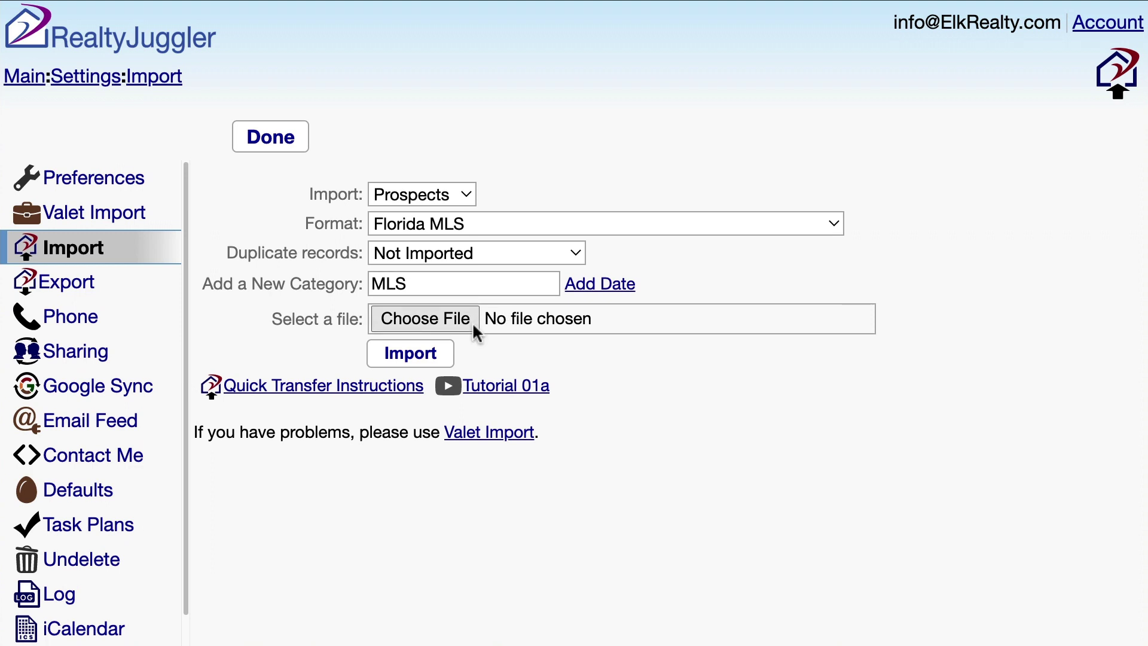
left_click(473, 327)
Step: Select MyData.csv as the import file and run the import
left_click(407, 33)
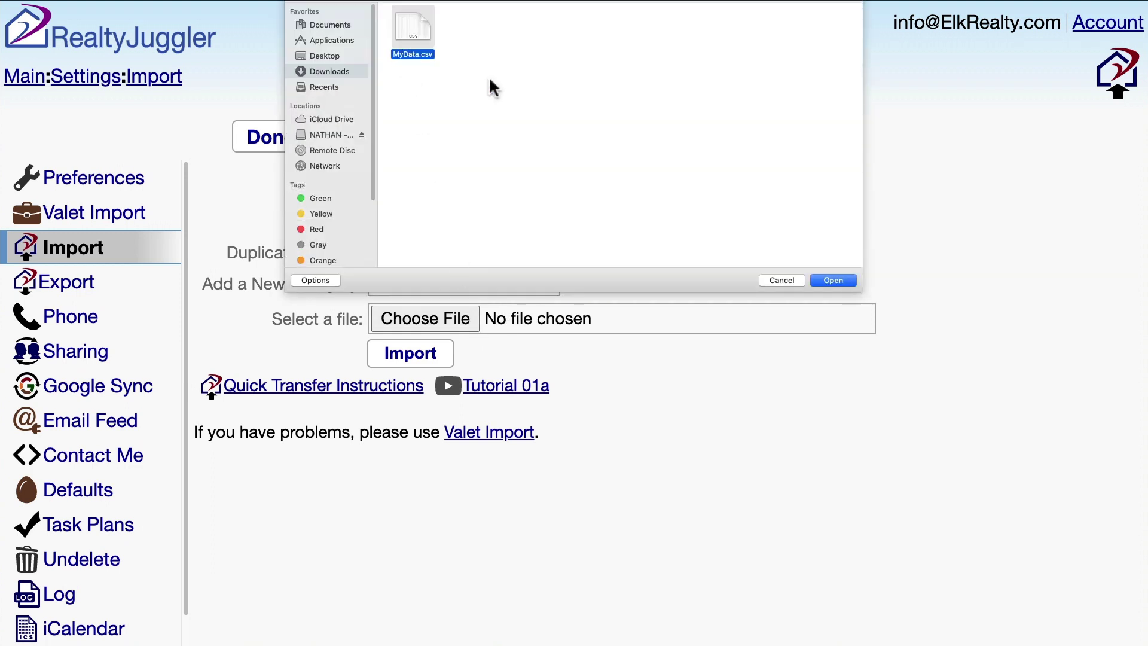
left_click(822, 282)
left_click(451, 364)
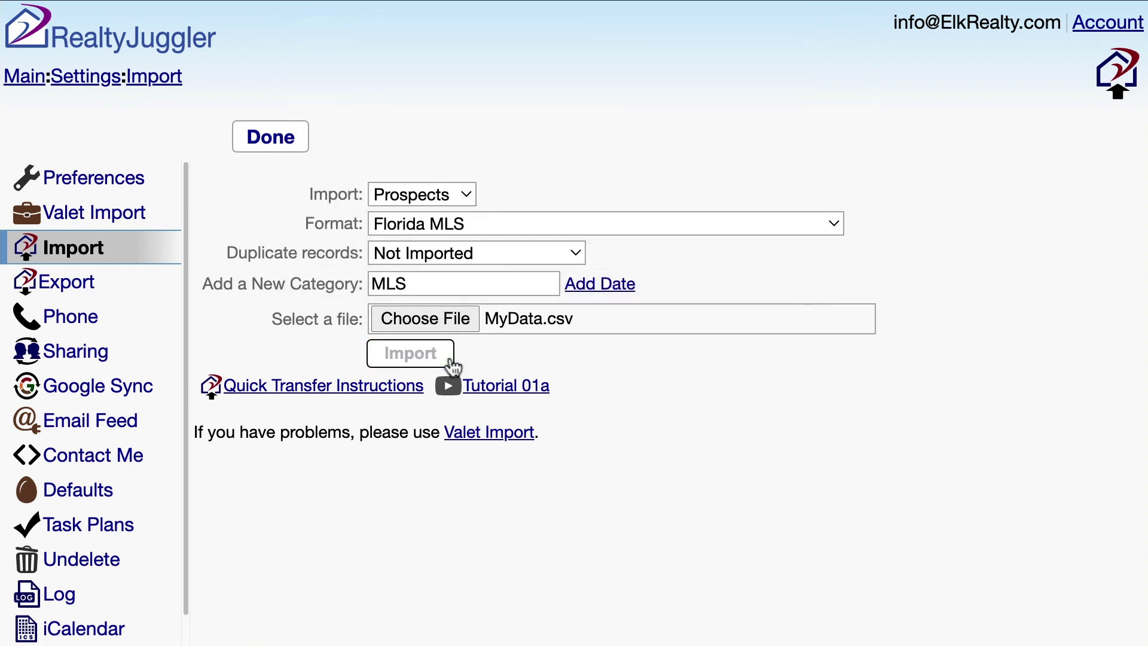